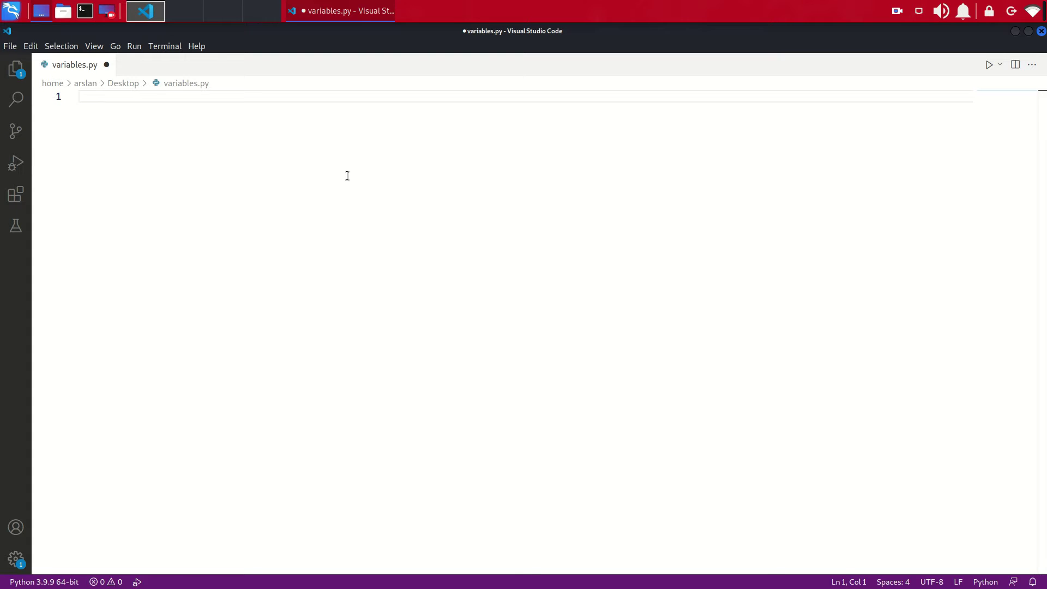
{"action": "type", "text": "var "}
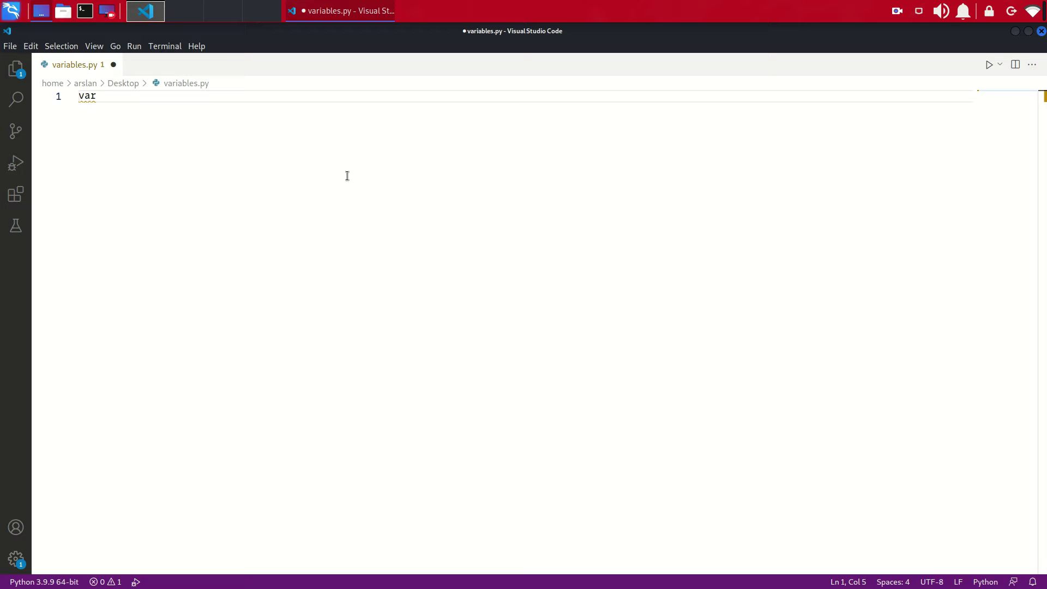
{"action": "type", "text": "="}
{"action": "type", "text": "2"}
Try "str" and "helloworld" as var's value, revert to var = 2, and add a second line
{"action": "key", "text": "BackSpace"}
{"action": "type", "text": "\""}
{"action": "type", "text": "str"}
{"action": "key", "text": "BackSpace"}
{"action": "key", "text": "BackSpace"}
{"action": "key", "text": "BackSpace"}
{"action": "type", "text": "hell"}
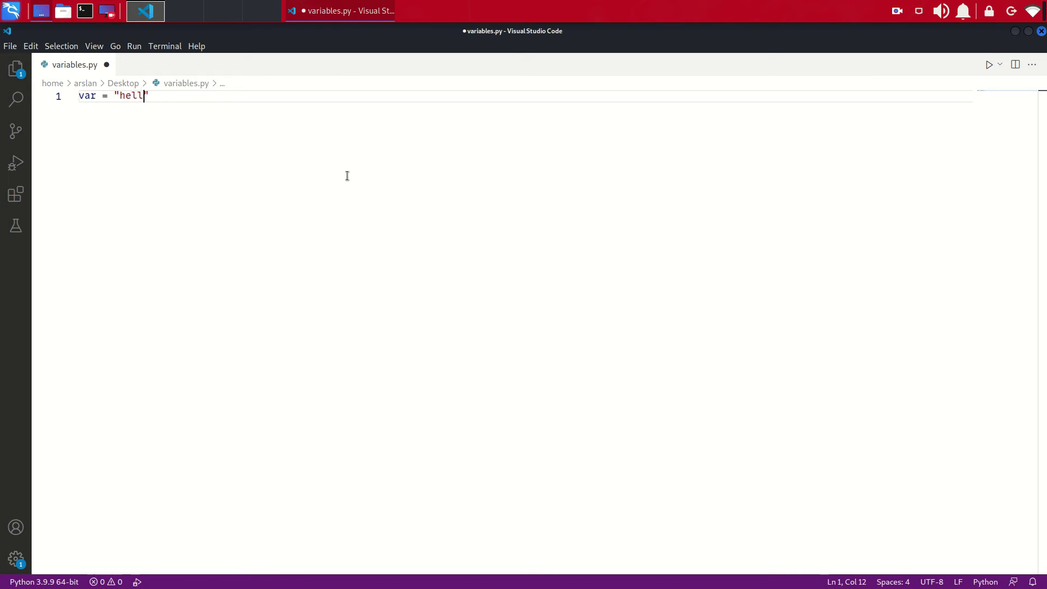
{"action": "type", "text": "oworld"}
{"action": "key", "text": "BackSpace"}
{"action": "key", "text": "BackSpace"}
{"action": "key", "text": "BackSpace"}
{"action": "key", "text": "BackSpace"}
{"action": "key", "text": "BackSpace"}
{"action": "key", "text": "BackSpace"}
{"action": "key", "text": "BackSpace"}
{"action": "key", "text": "BackSpace"}
{"action": "key", "text": "BackSpace"}
{"action": "key", "text": "BackSpace"}
{"action": "key", "text": "Right"}
{"action": "key", "text": "BackSpace"}
{"action": "key", "text": "BackSpace"}
{"action": "type", "text": "2"}
{"action": "key", "text": "Return"}
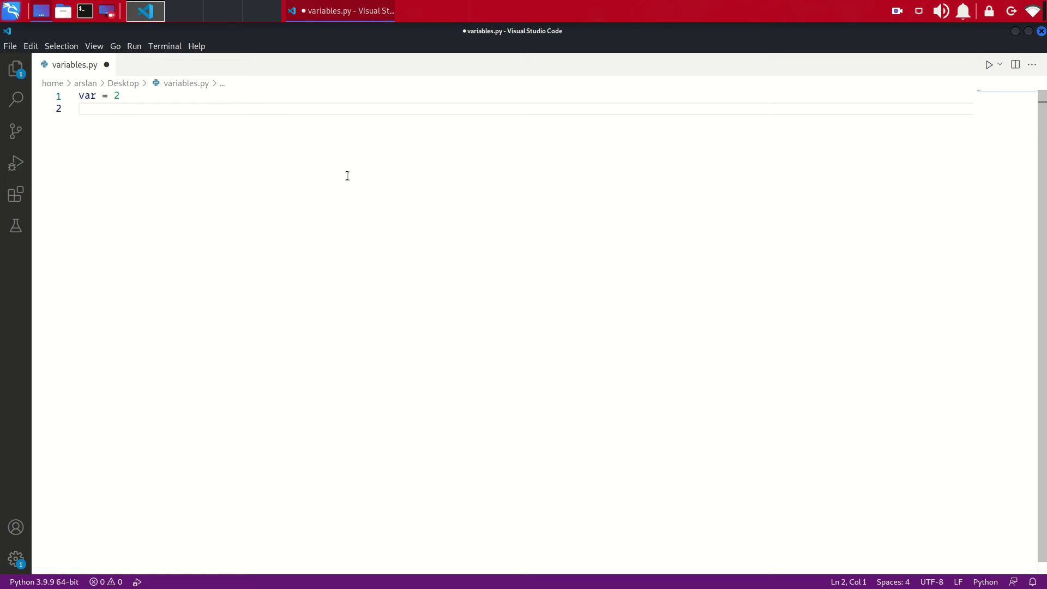
{"action": "type", "text": "print("}
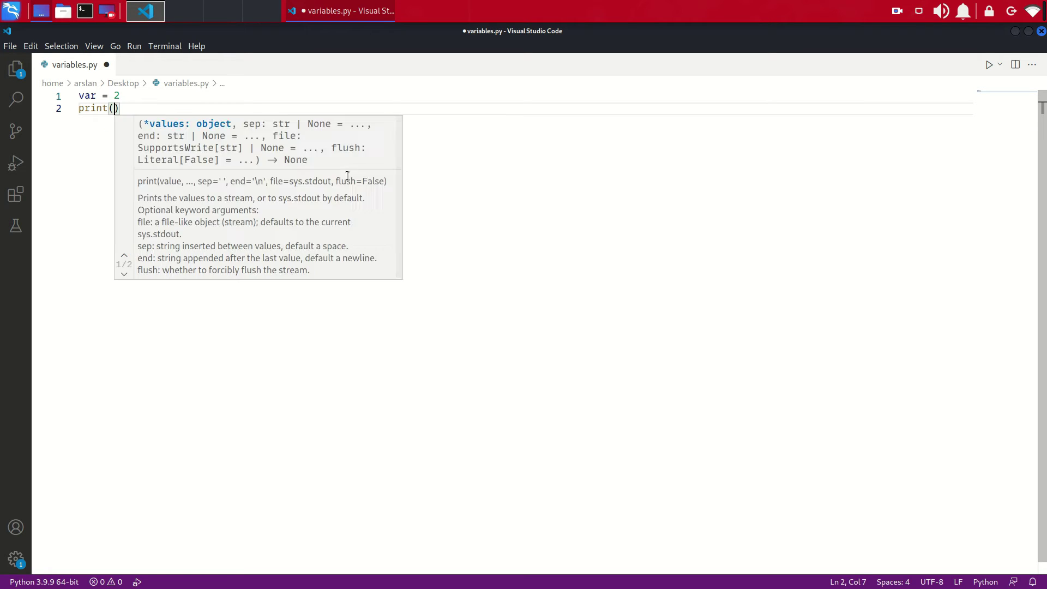
{"action": "type", "text": "var"}
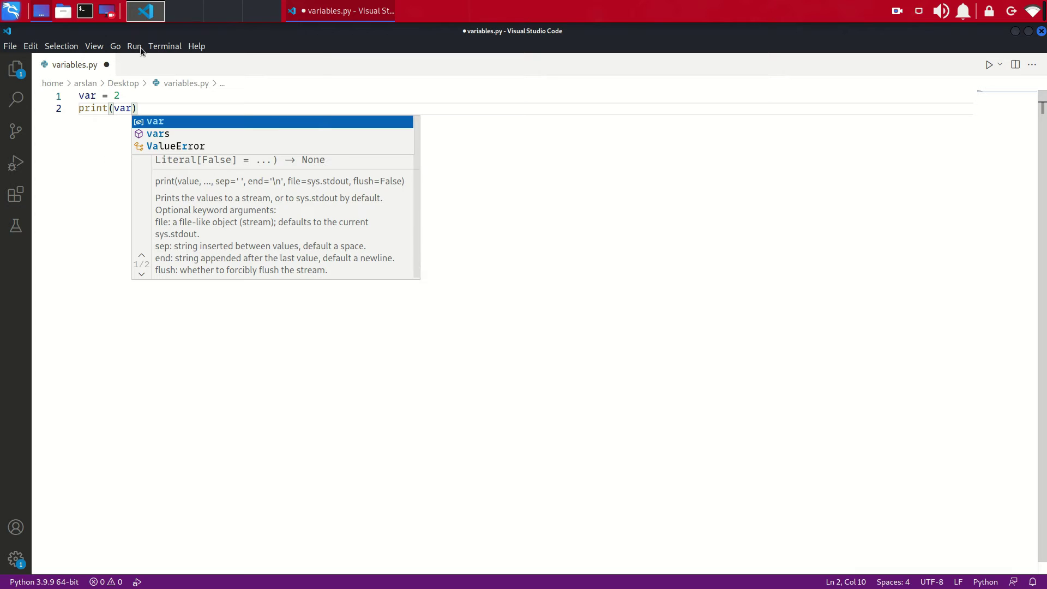
Add print(var) on line 2 and run the script without debugging, printing 2
{"action": "left_click", "coordinate": [134, 46]}
{"action": "left_click", "coordinate": [182, 76]}
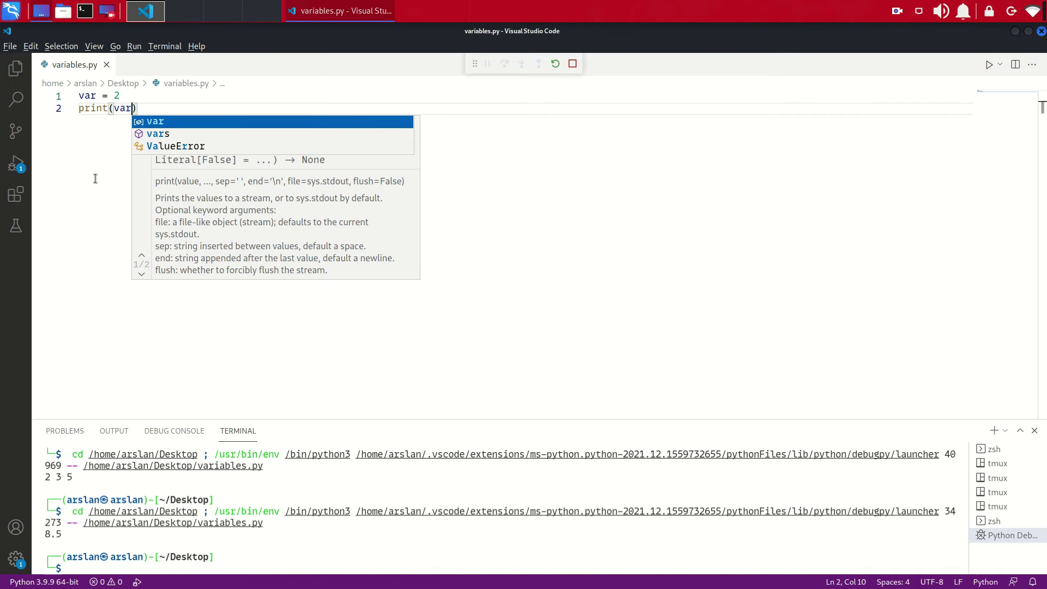
{"action": "left_click", "coordinate": [119, 192]}
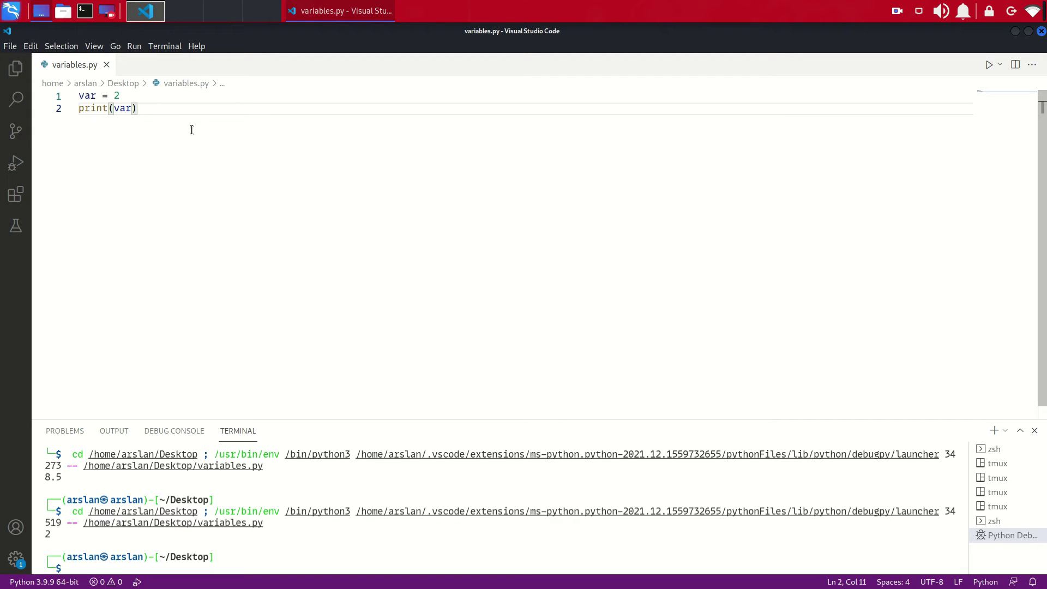
Add two blank lines, then type and erase trial text (cat, dog, #var, %var) on line 4
{"action": "key", "text": "Return"}
{"action": "key", "text": "Return"}
{"action": "type", "text": "cat"}
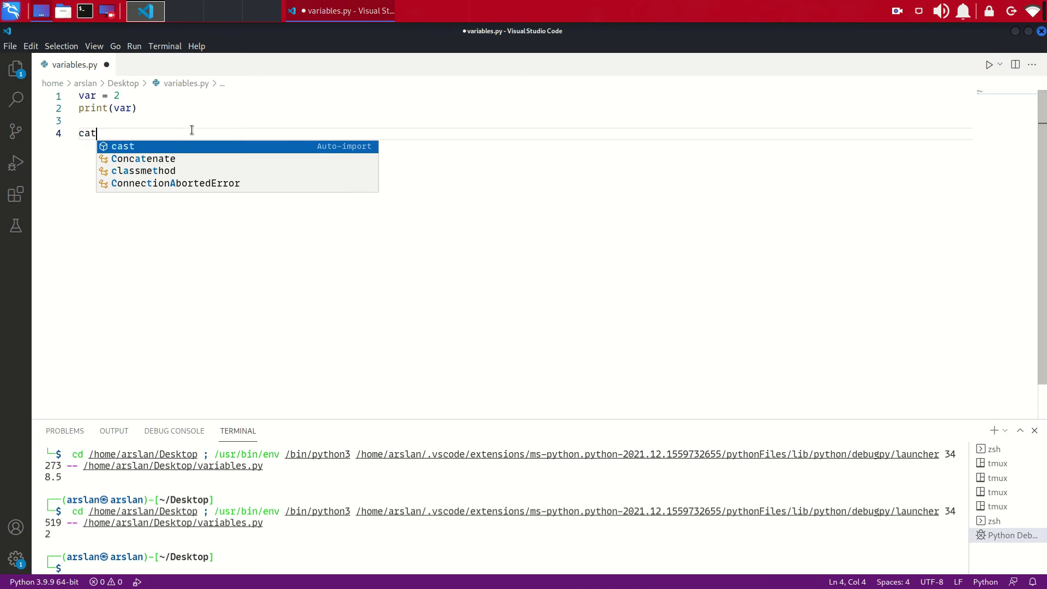
{"action": "type", "text": ", dog,"}
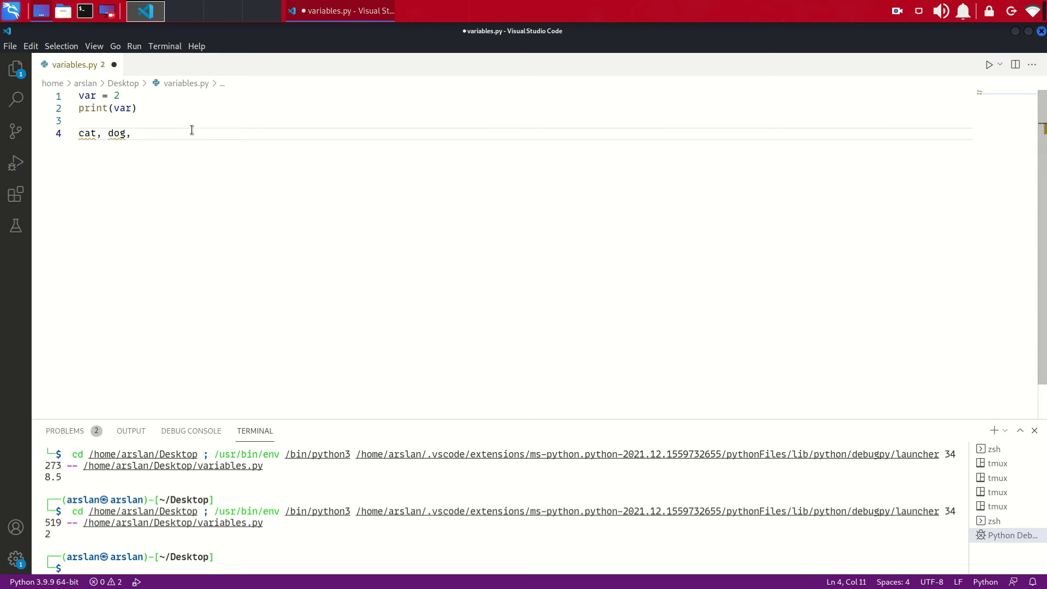
{"action": "key", "text": "BackSpace"}
{"action": "key", "text": "BackSpace"}
{"action": "key", "text": "BackSpace"}
{"action": "key", "text": "BackSpace"}
{"action": "key", "text": "BackSpace"}
{"action": "key", "text": "BackSpace"}
{"action": "key", "text": "BackSpace"}
{"action": "key", "text": "BackSpace"}
{"action": "key", "text": "BackSpace"}
{"action": "key", "text": "BackSpace"}
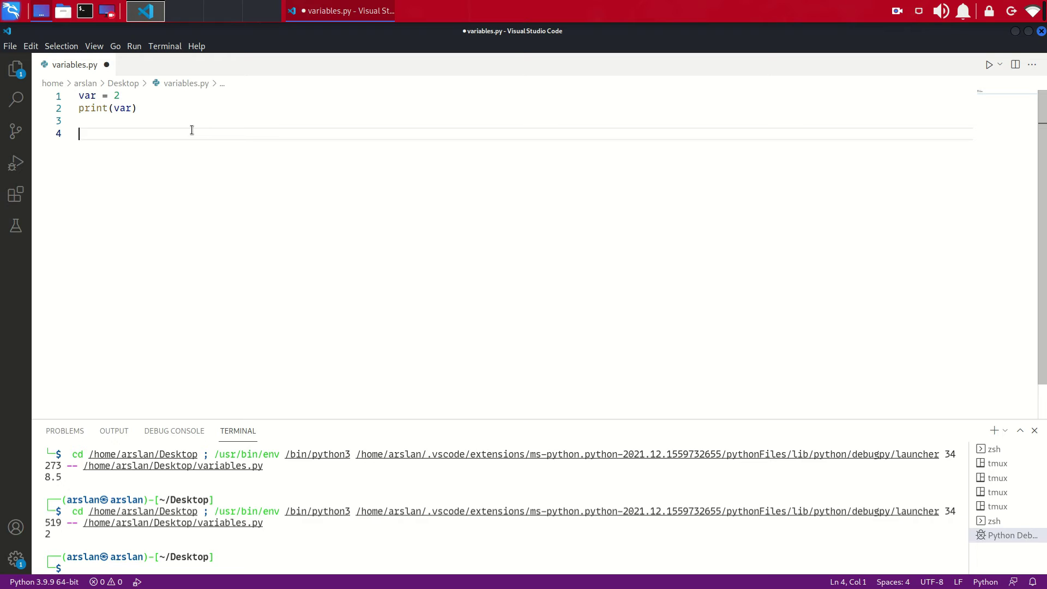
{"action": "type", "text": "#v"}
{"action": "type", "text": "ar ="}
{"action": "key", "text": "BackSpace"}
{"action": "key", "text": "BackSpace"}
{"action": "key", "text": "BackSpace"}
{"action": "key", "text": "BackSpace"}
{"action": "key", "text": "BackSpace"}
{"action": "key", "text": "BackSpace"}
{"action": "type", "text": "%var"}
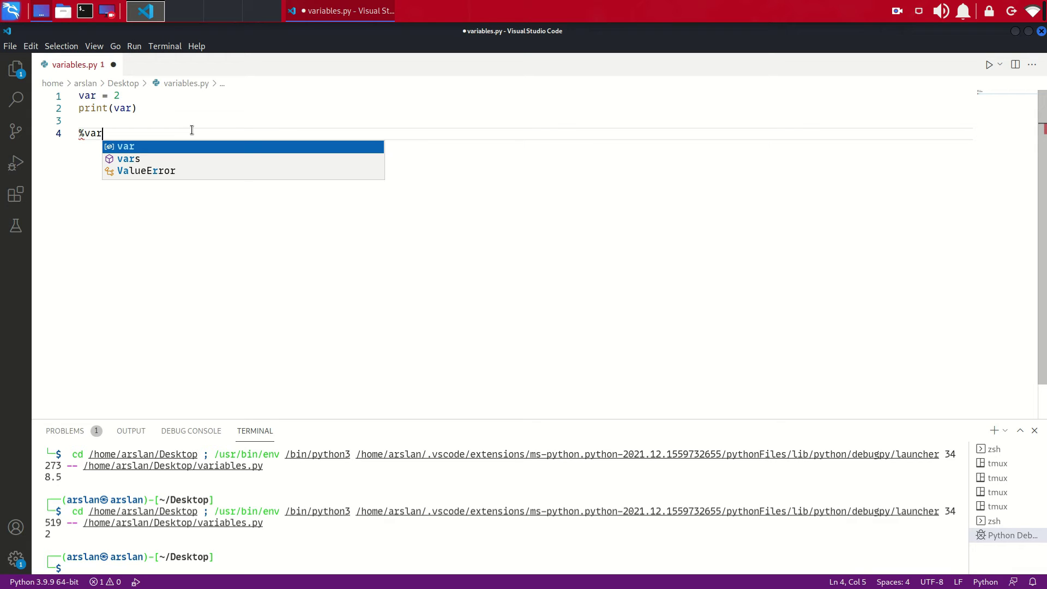
{"action": "key", "text": "shift+Home"}
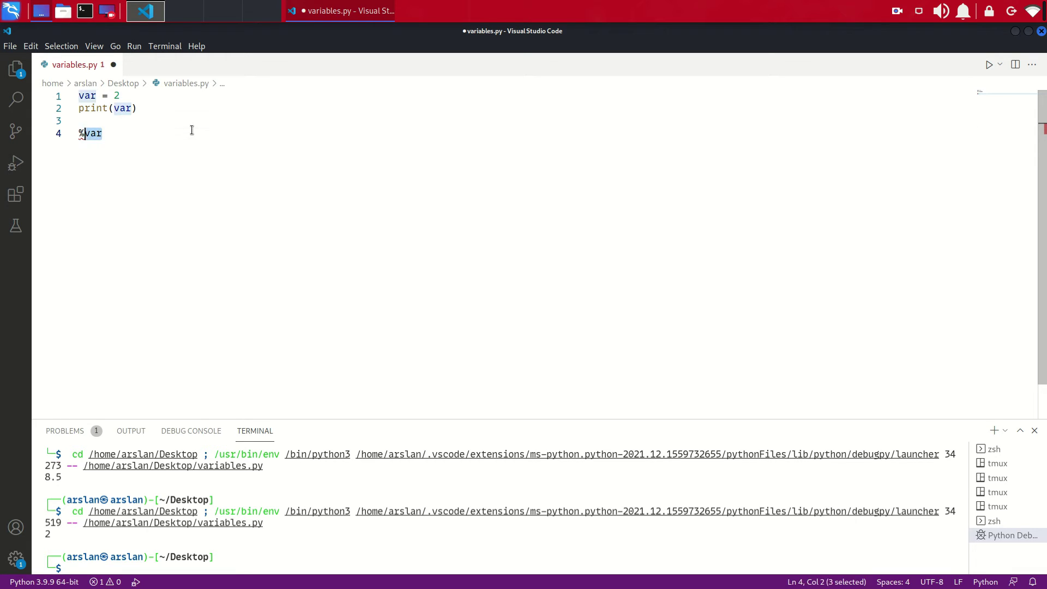
{"action": "key", "text": "BackSpace"}
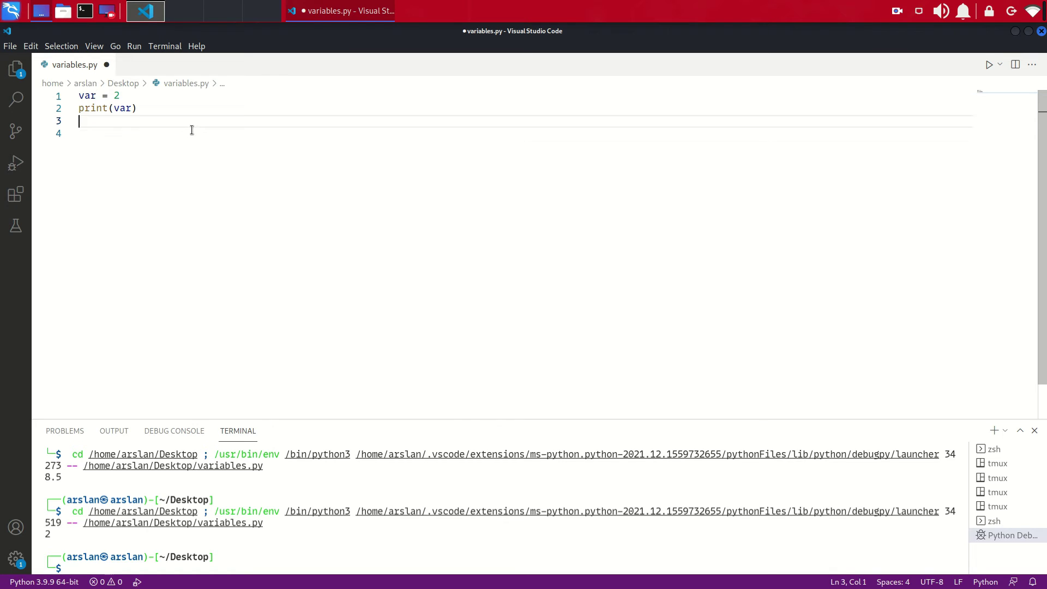
{"action": "key", "text": "Up"}
{"action": "key", "text": "Up"}
{"action": "key", "text": "Up"}
{"action": "type", "text": "%"}
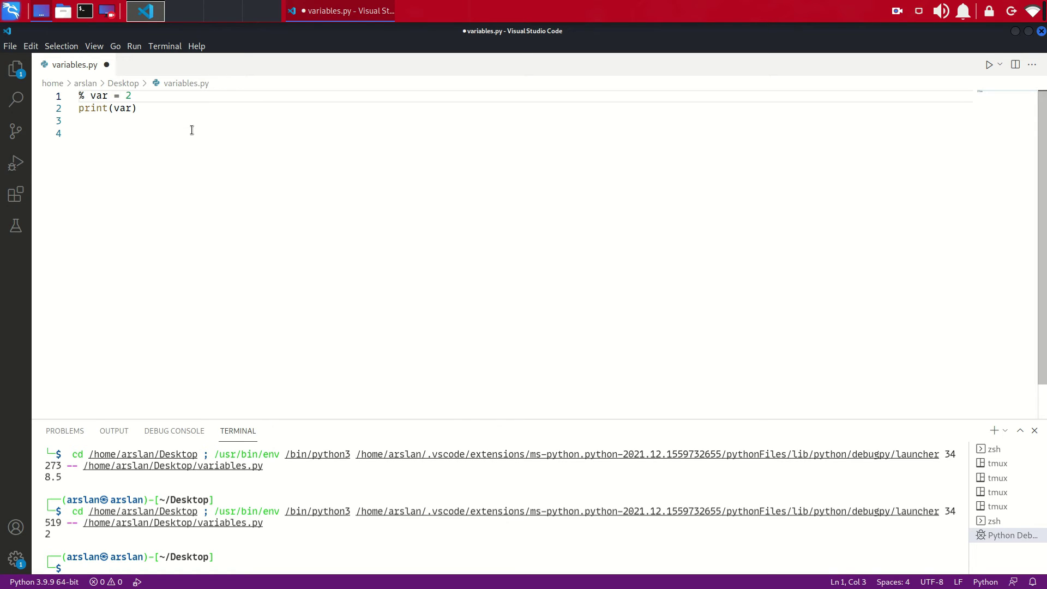
Prefix var with % so the code reads %var = 2 and print(%var)
{"action": "key", "text": "ctrl+Right"}
{"action": "key", "text": "Down"}
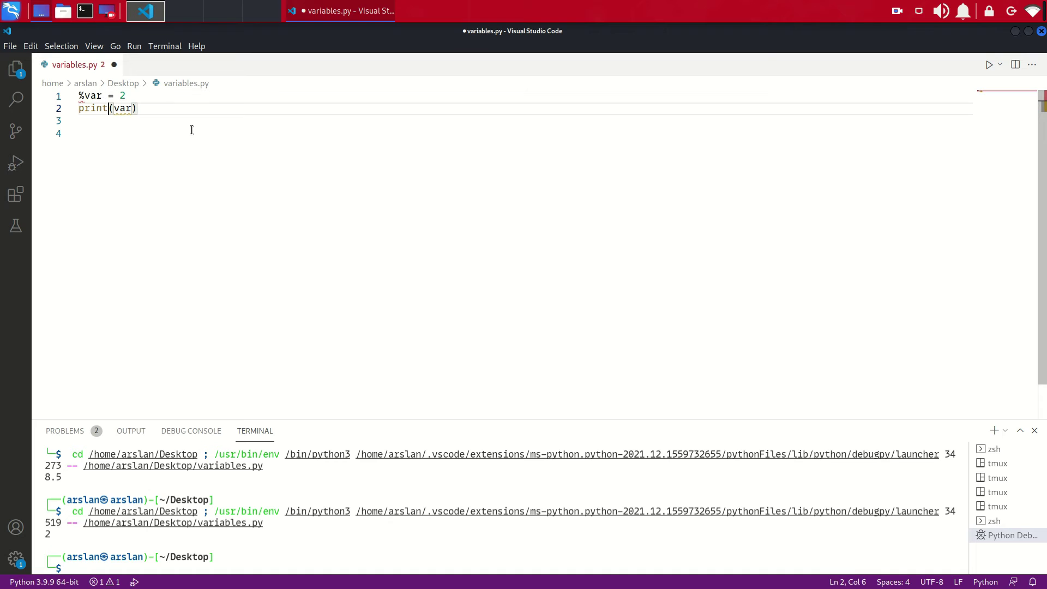
{"action": "key", "text": "Right"}
{"action": "key", "text": "Right"}
{"action": "type", "text": "%"}
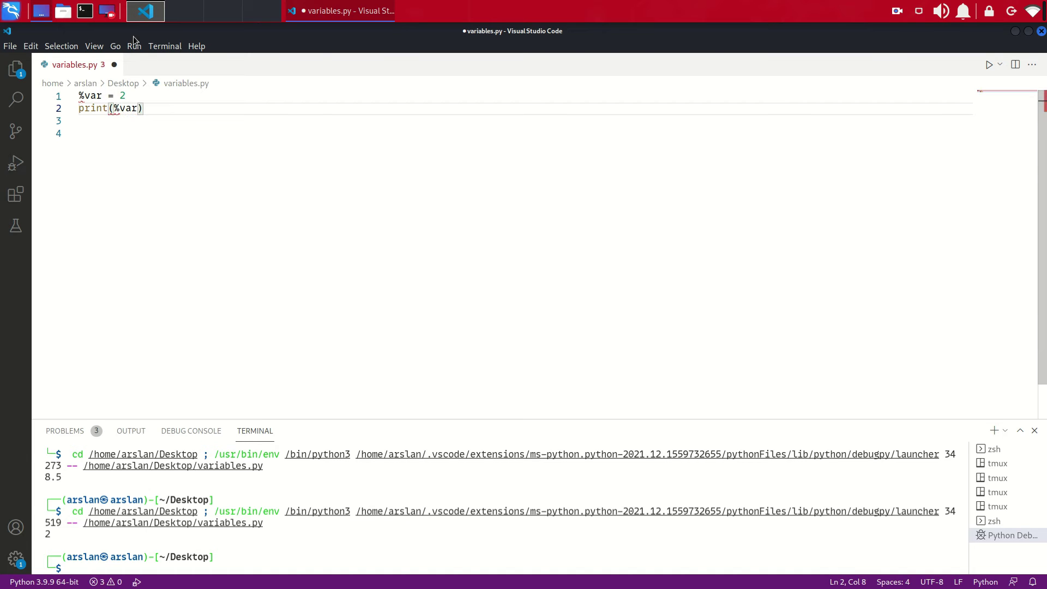
Run the script with Start Debugging to see SyntaxError: invalid syntax
{"action": "left_click", "coordinate": [134, 45]}
{"action": "left_click", "coordinate": [181, 76]}
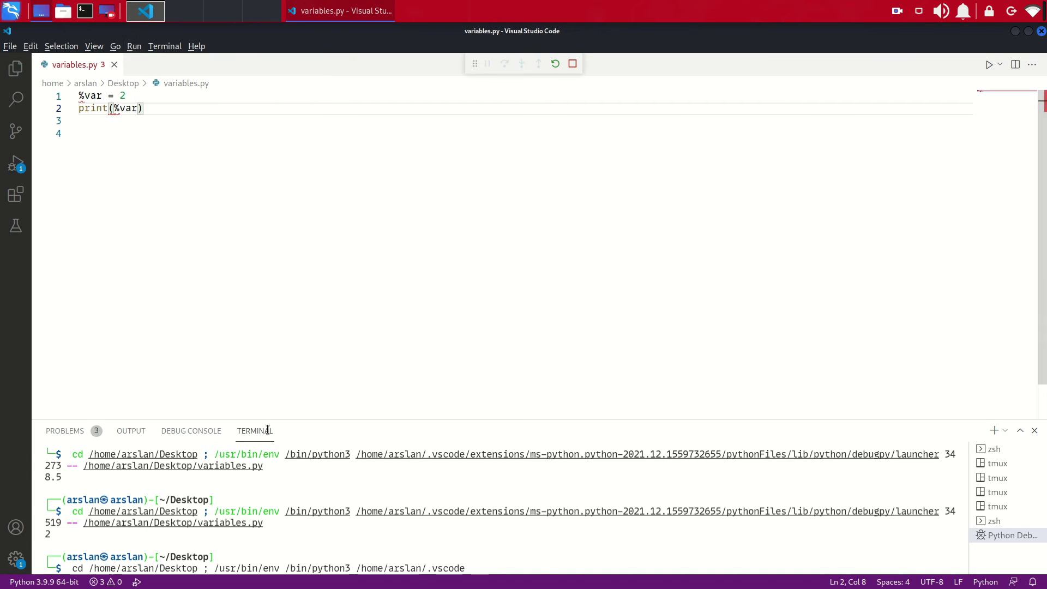
{"action": "left_click", "coordinate": [160, 157]}
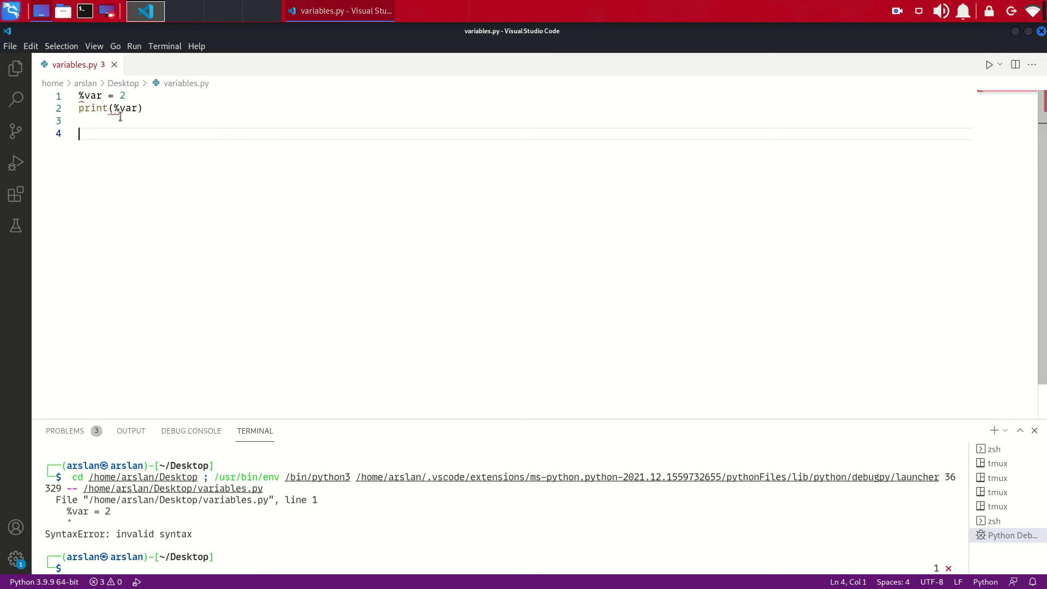
{"action": "left_click", "coordinate": [112, 124]}
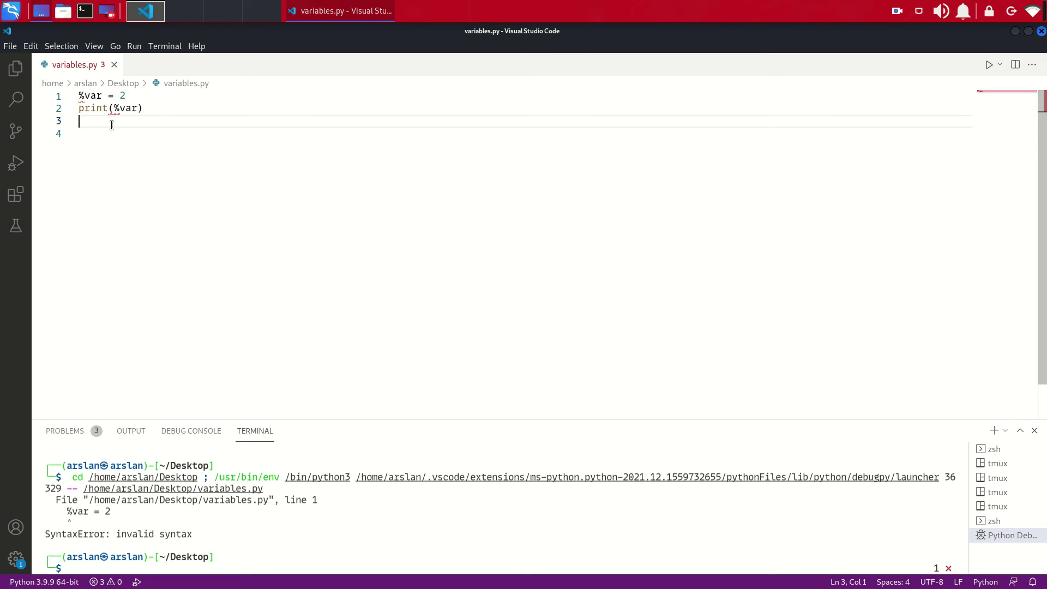
{"action": "key", "text": "Down"}
{"action": "left_click", "coordinate": [112, 124]}
{"action": "key", "text": "ctrl+Home"}
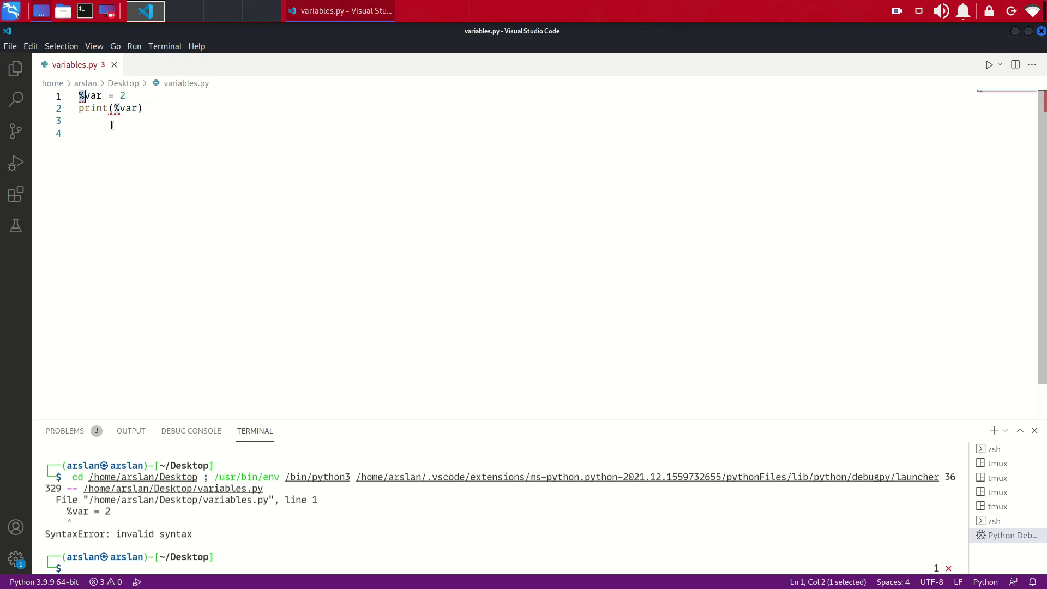
Delete the % signs from var = 2 and print(var), and save the file
{"action": "key", "text": "Delete"}
{"action": "key", "text": "Down"}
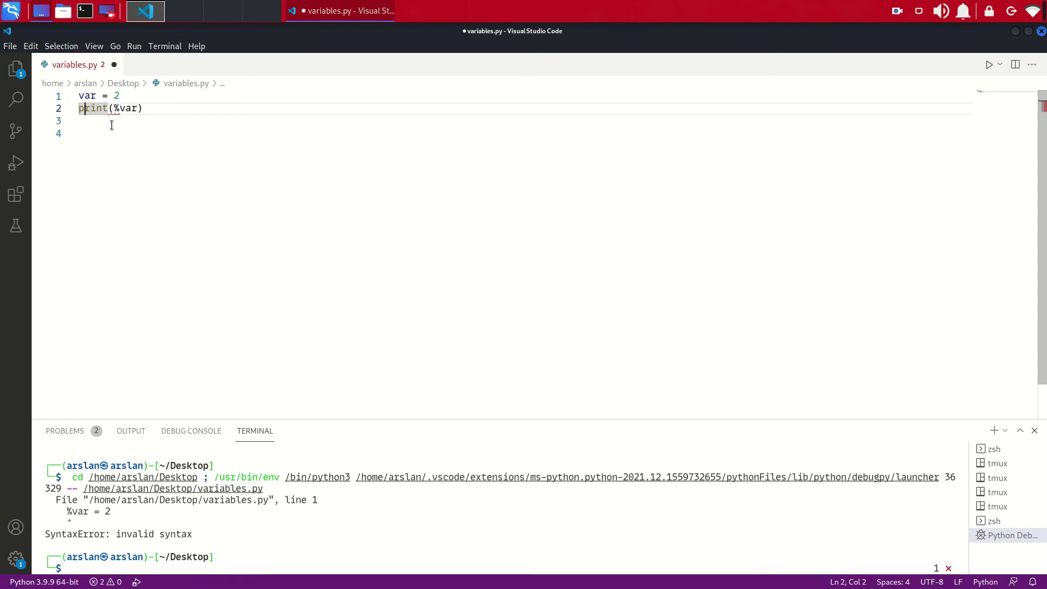
{"action": "key", "text": "ctrl+Right"}
{"action": "key", "text": "ctrl+Right"}
{"action": "key", "text": "BackSpace"}
{"action": "key", "text": "ctrl+Home"}
{"action": "key", "text": "Right"}
{"action": "key", "text": "BackSpace"}
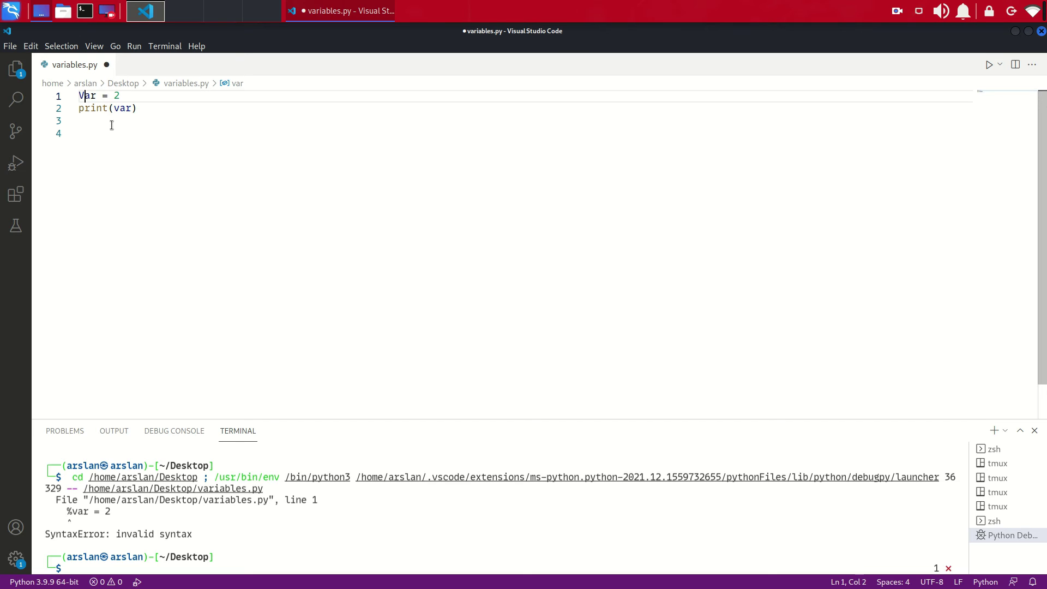
{"action": "type", "text": "V"}
{"action": "key", "text": "shift+Left"}
{"action": "type", "text": "v"}
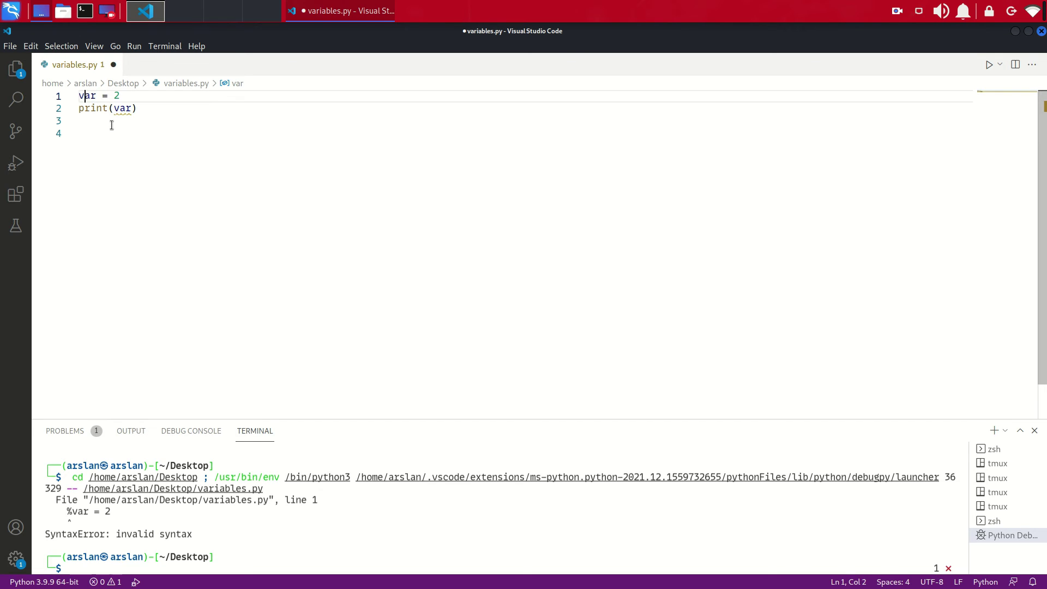
{"action": "key", "text": "ctrl+s"}
Insert a blank line before print(var)
{"action": "key", "text": "Down"}
{"action": "key", "text": "Left"}
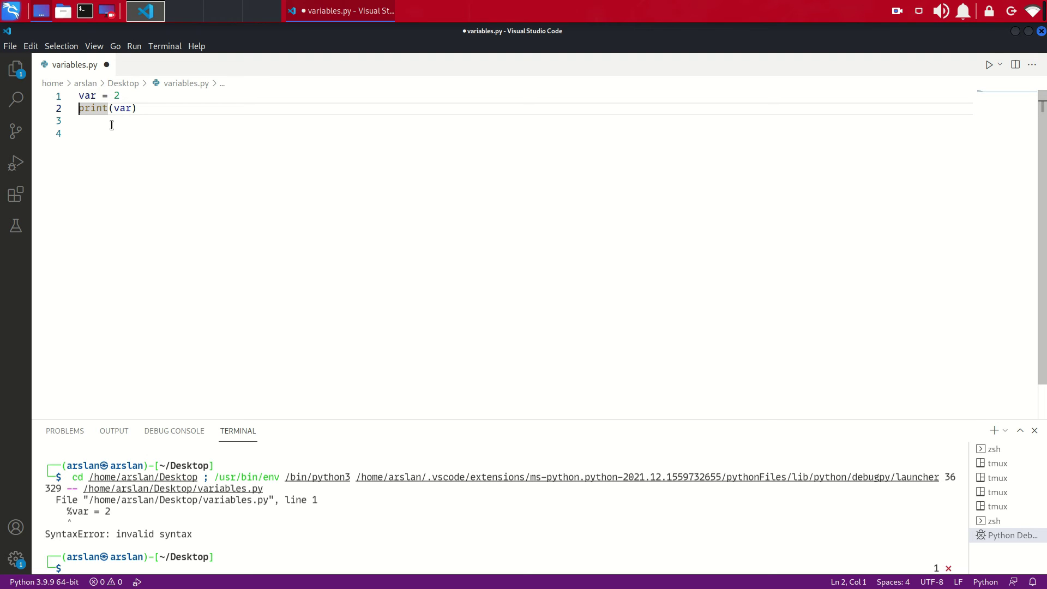
{"action": "key", "text": "Return"}
Rename var to var1 and add the line var2 = 4.5
{"action": "key", "text": "Up"}
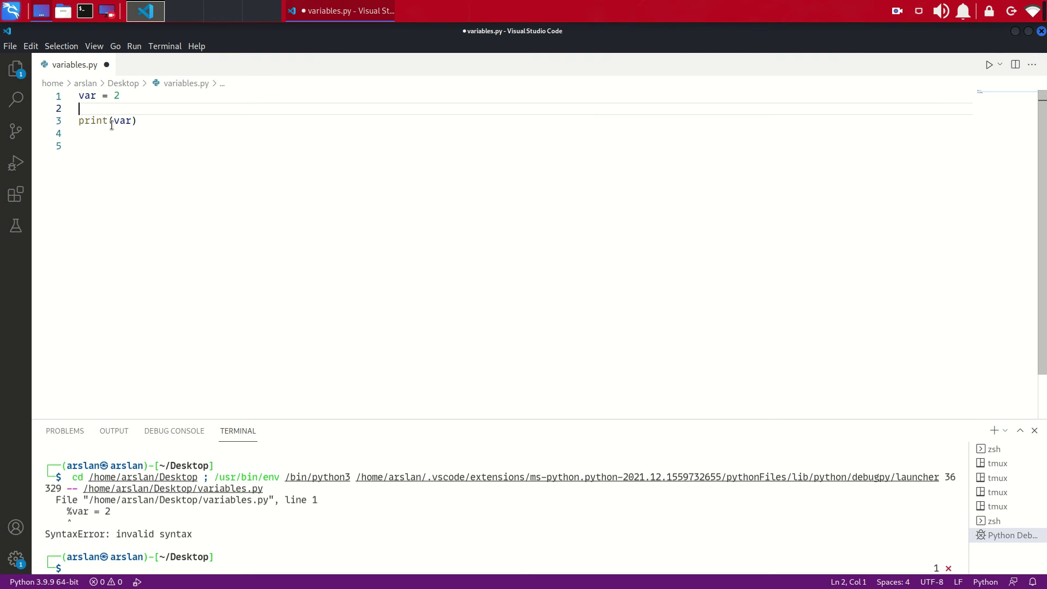
{"action": "key", "text": "ctrl+shift+Return"}
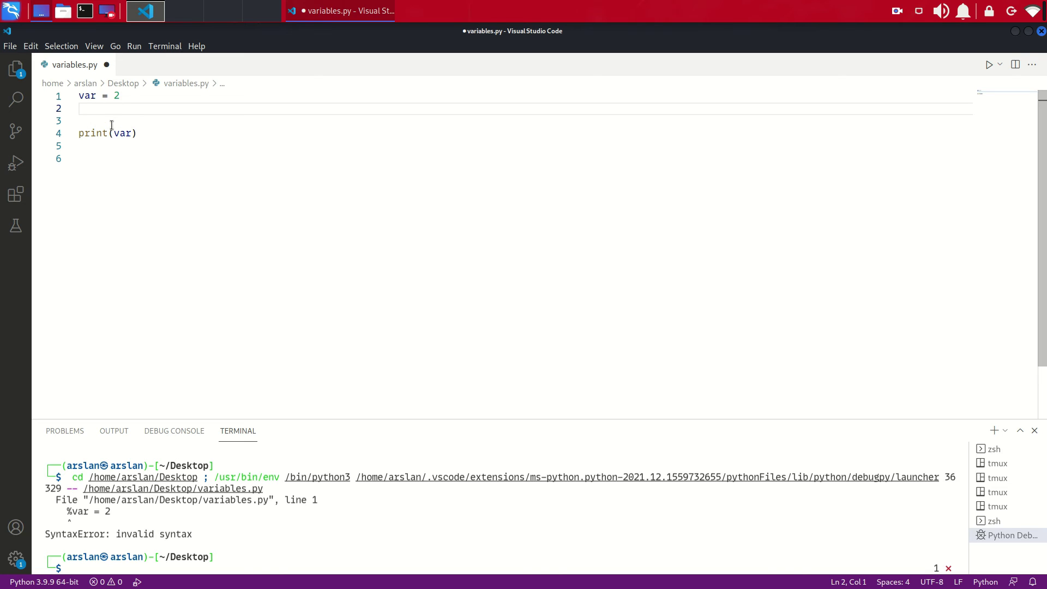
{"action": "type", "text": "var"}
{"action": "key", "text": "BackSpace"}
{"action": "key", "text": "Up"}
{"action": "type", "text": "1"}
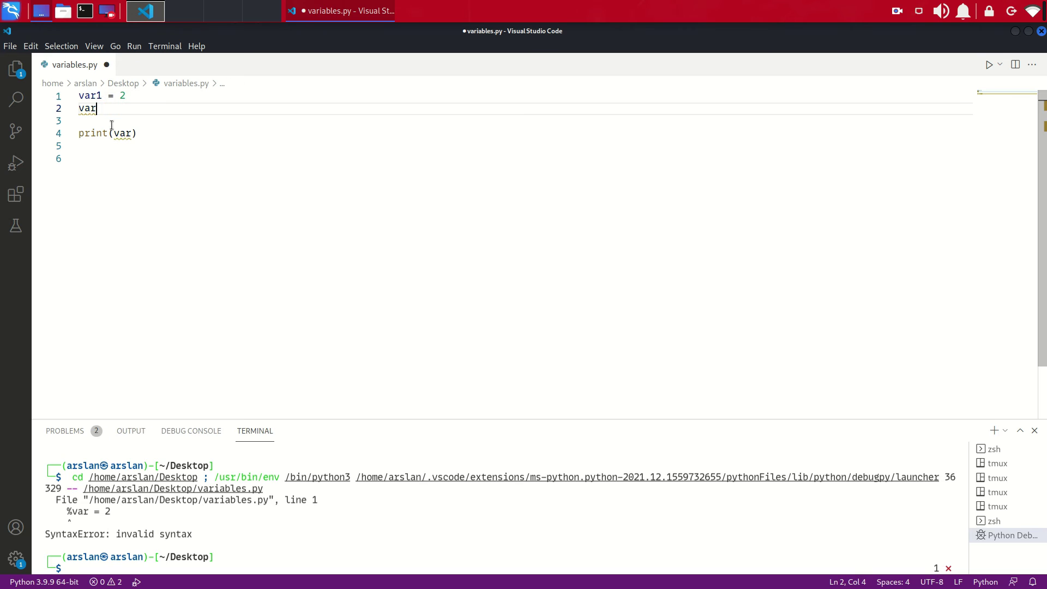
{"action": "key", "text": "Down"}
{"action": "type", "text": "2 = "}
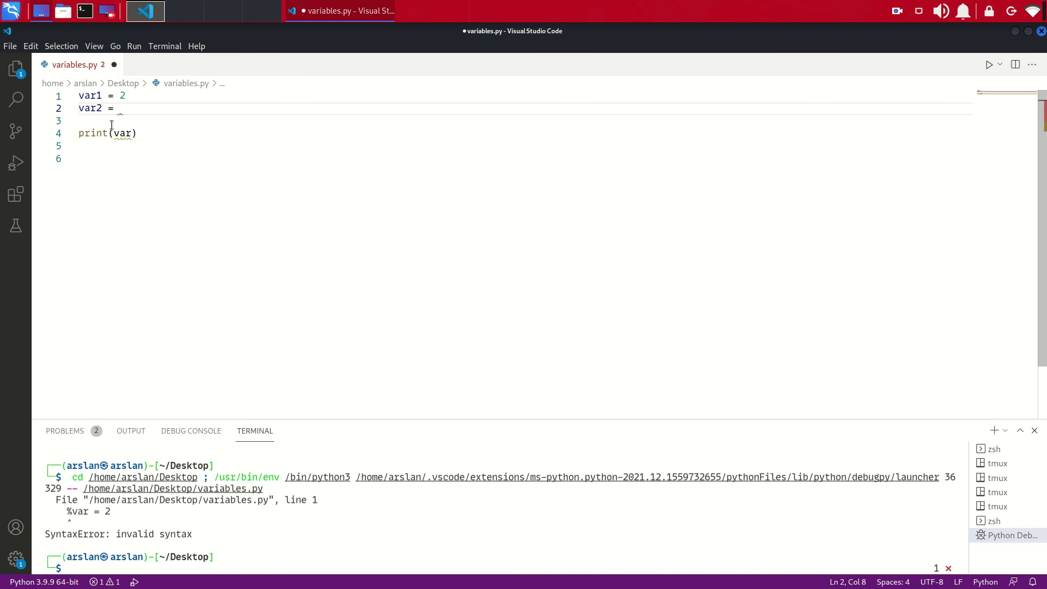
{"action": "type", "text": "4.5"}
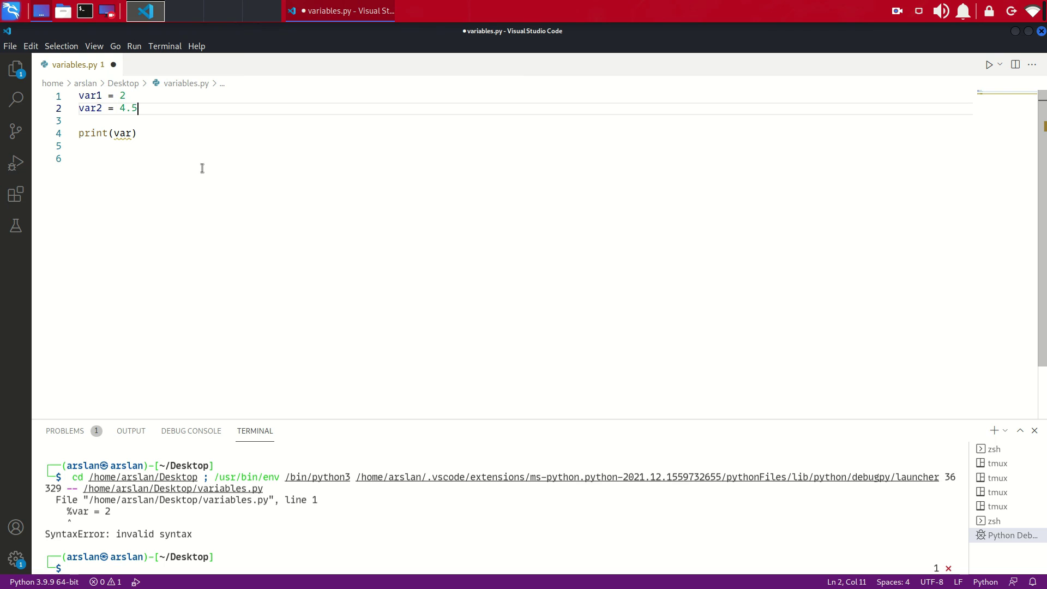
Change the print call to print(var1 + var2)
{"action": "key", "text": "Down"}
{"action": "key", "text": "Down"}
{"action": "key", "text": "Left"}
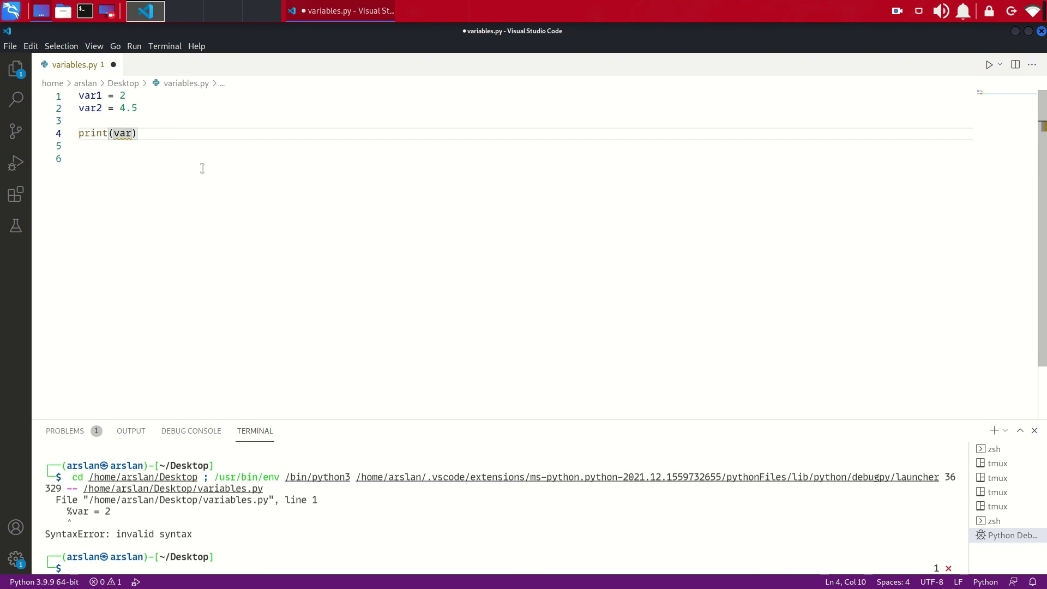
{"action": "type", "text": "1 + "}
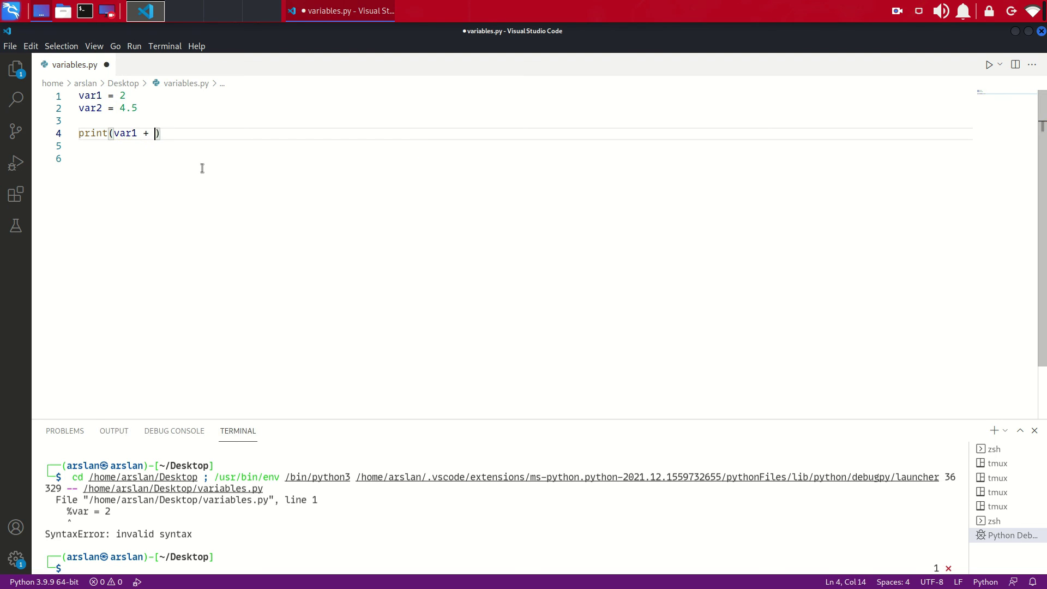
{"action": "type", "text": "var2"}
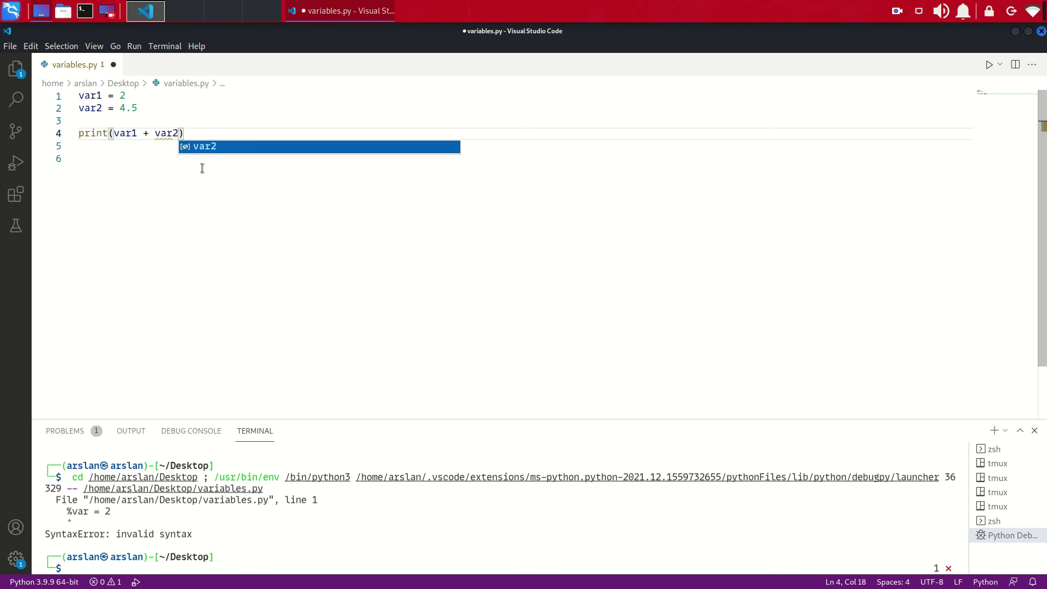
{"action": "left_click", "coordinate": [134, 46]}
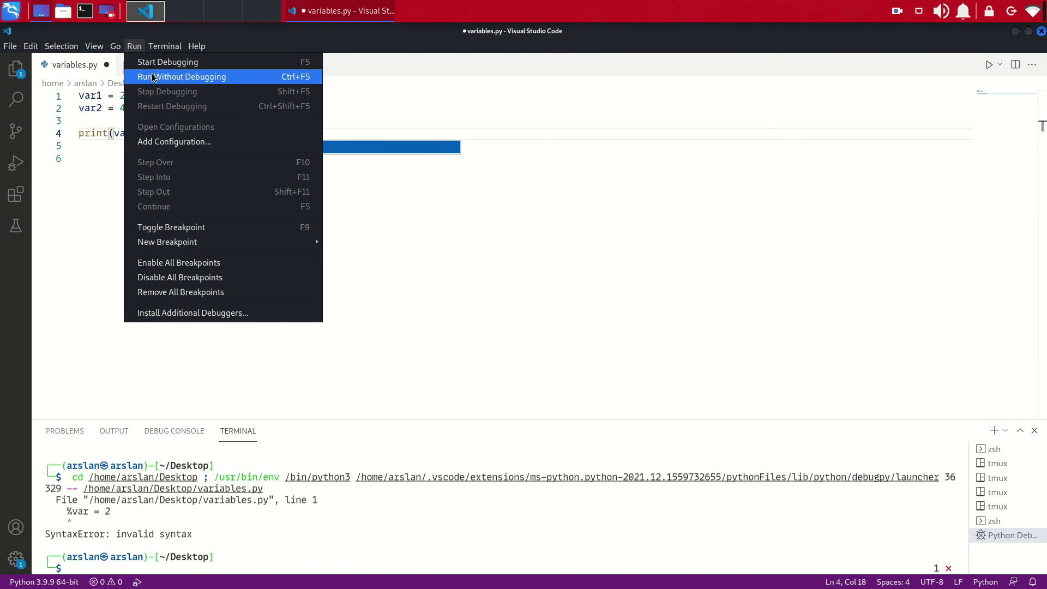
Run the script without debugging and confirm the terminal shows 6.5
{"action": "left_click", "coordinate": [172, 72]}
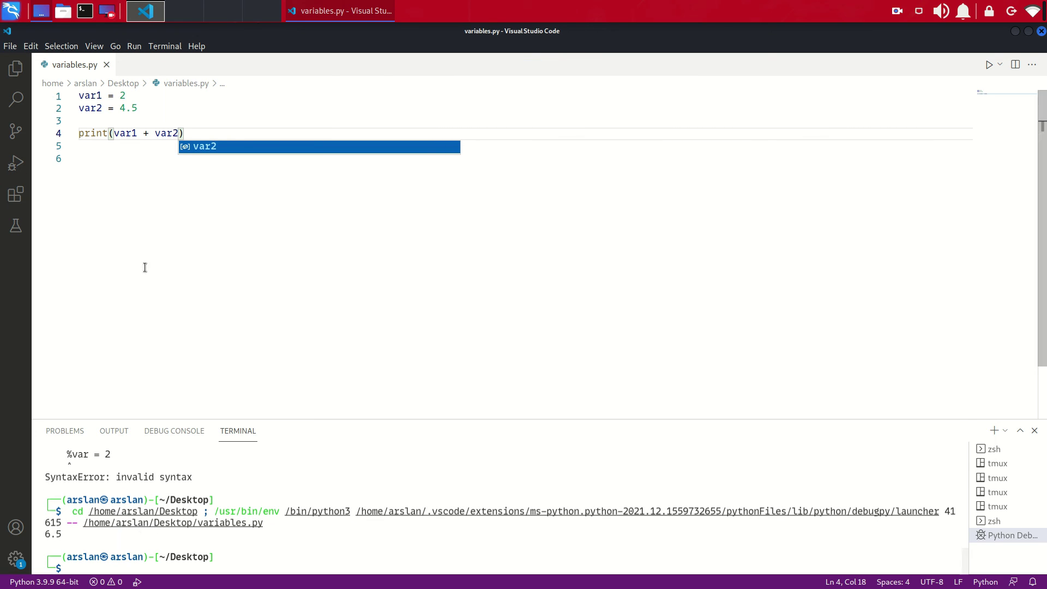
{"action": "key", "text": "Left"}
{"action": "key", "text": "Left"}
{"action": "key", "text": "Left"}
{"action": "key", "text": "Left"}
{"action": "key", "text": "Left"}
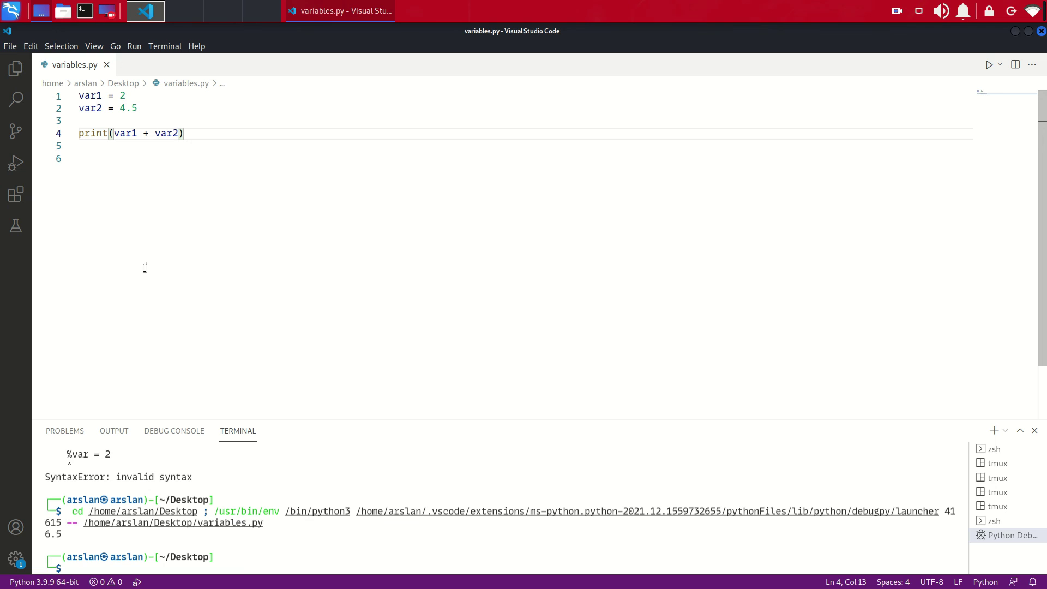
{"action": "key", "text": "Right"}
{"action": "key", "text": "Right"}
{"action": "key", "text": "Right"}
{"action": "key", "text": "Down"}
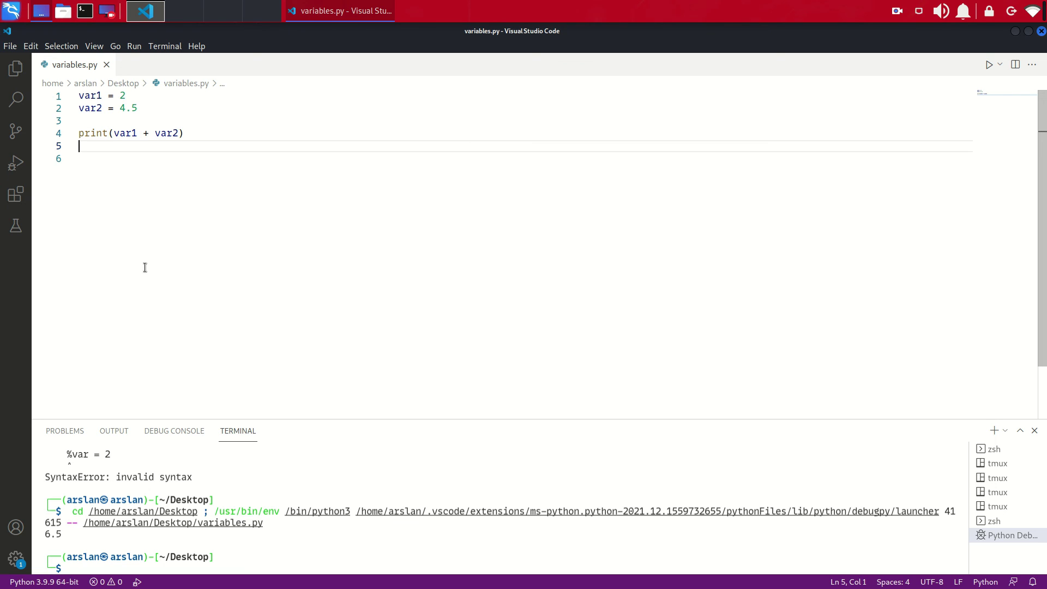